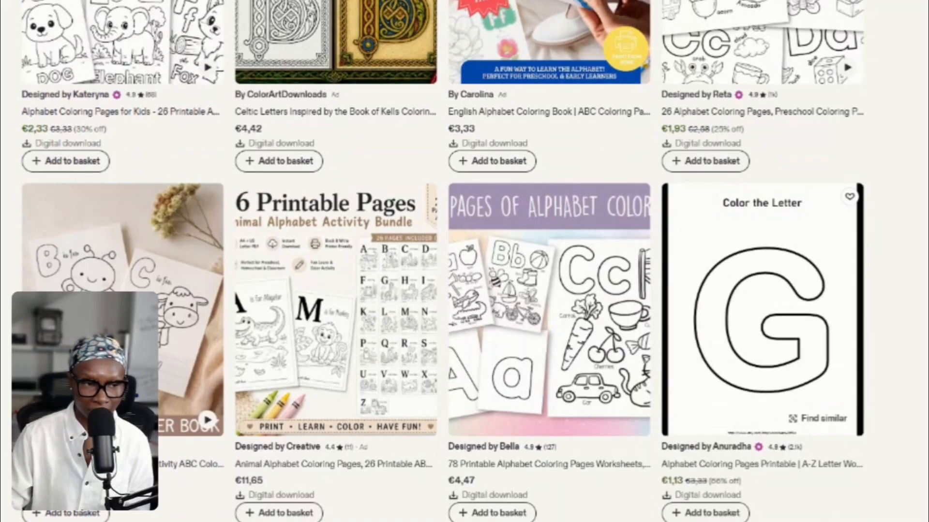
# Step: Look through the Etsy search results for letters coloring pages
pyautogui.scroll(5, 465, 261)
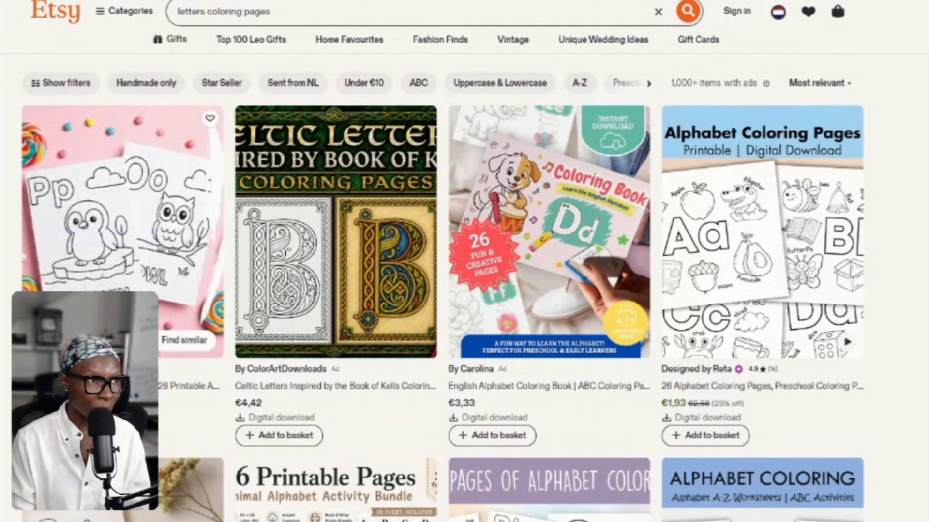
pyautogui.click(677, 174)
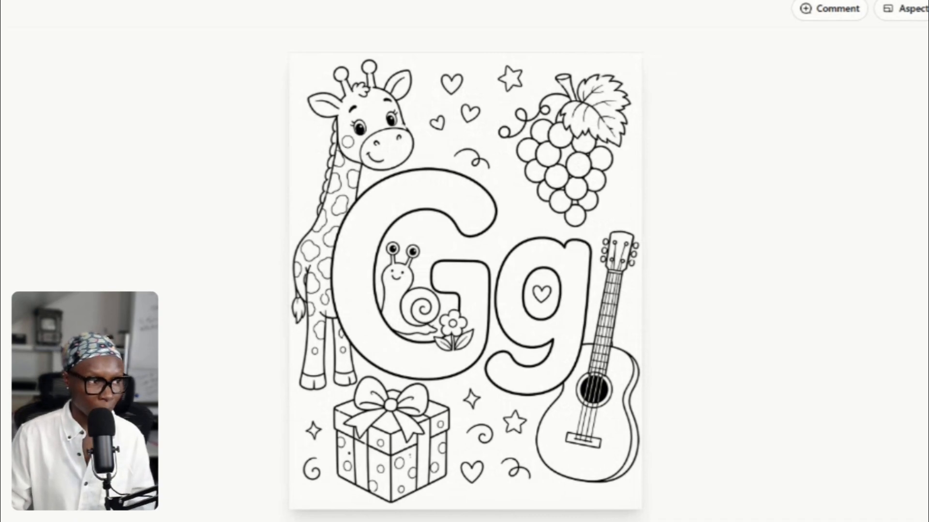
# Step: View the finished alphabet coloring pages one after another, including Gg, Kk and Pp
pyautogui.press('Down')
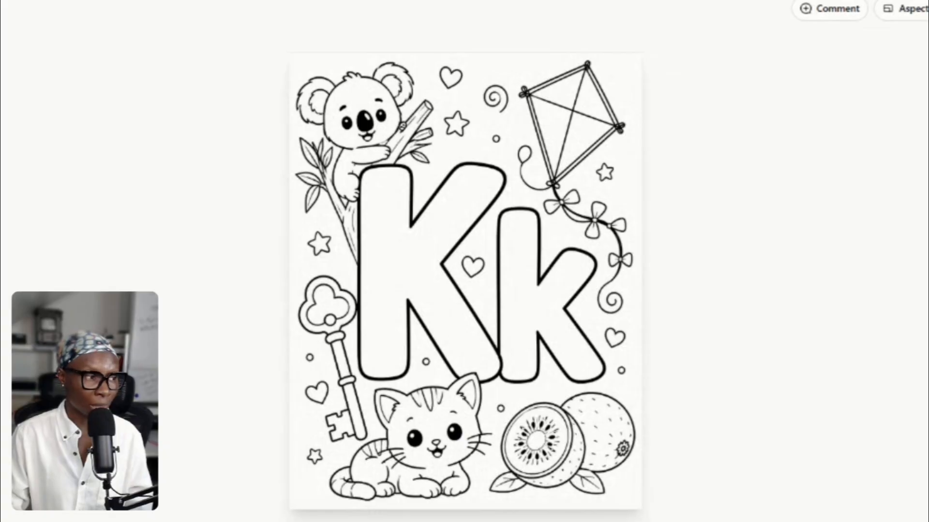
pyautogui.press('Down')
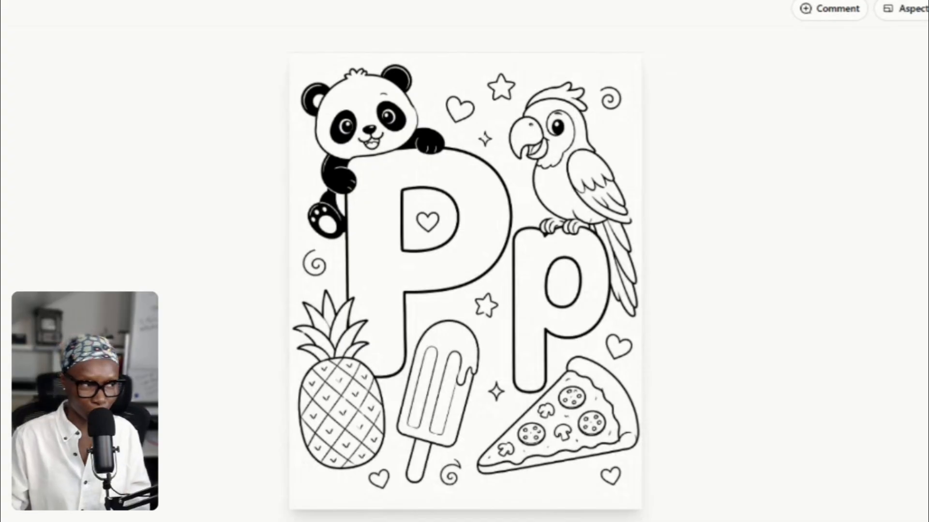
pyautogui.press('Right')
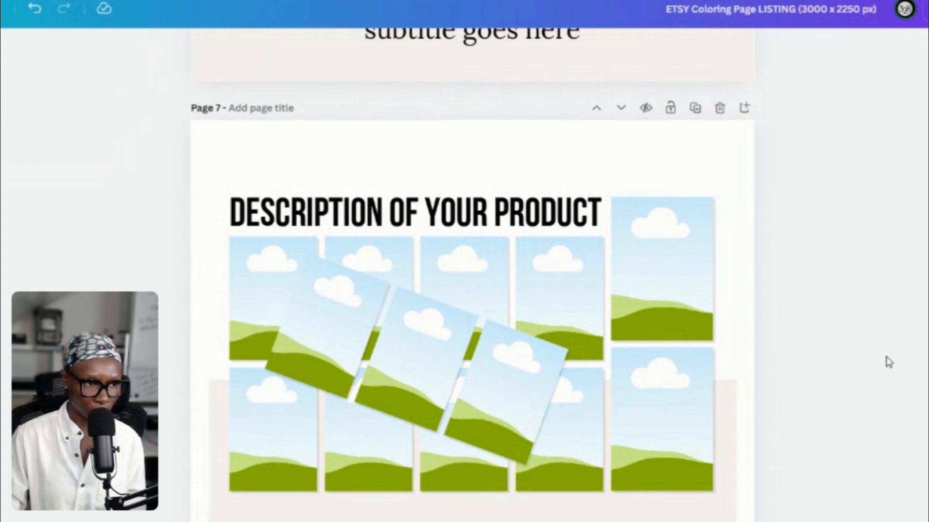
# Step: Switch to the ETSY Coloring Page LISTING design in Canva and look through its product mockup template pages
pyautogui.scroll(3, 878, 358)
pyautogui.scroll(10, 881, 358)
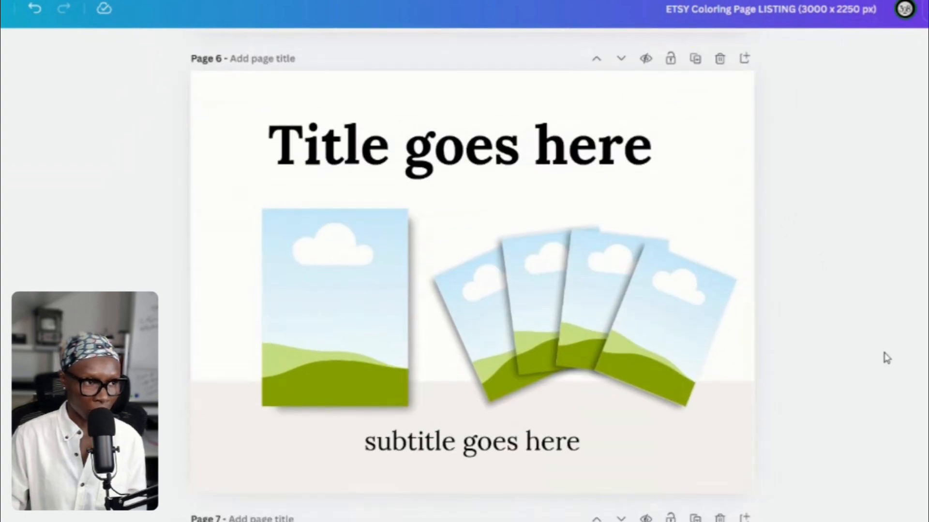
pyautogui.scroll(12, 889, 358)
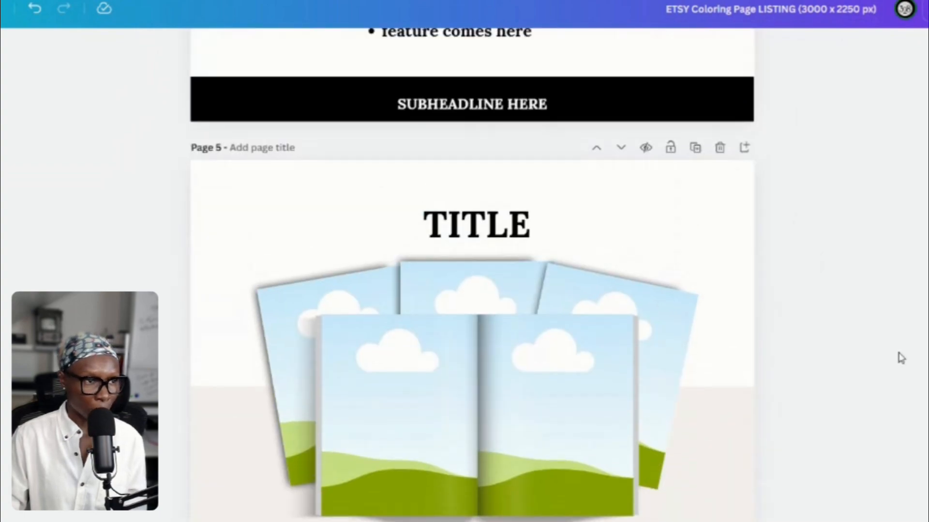
pyautogui.scroll(5, 900, 358)
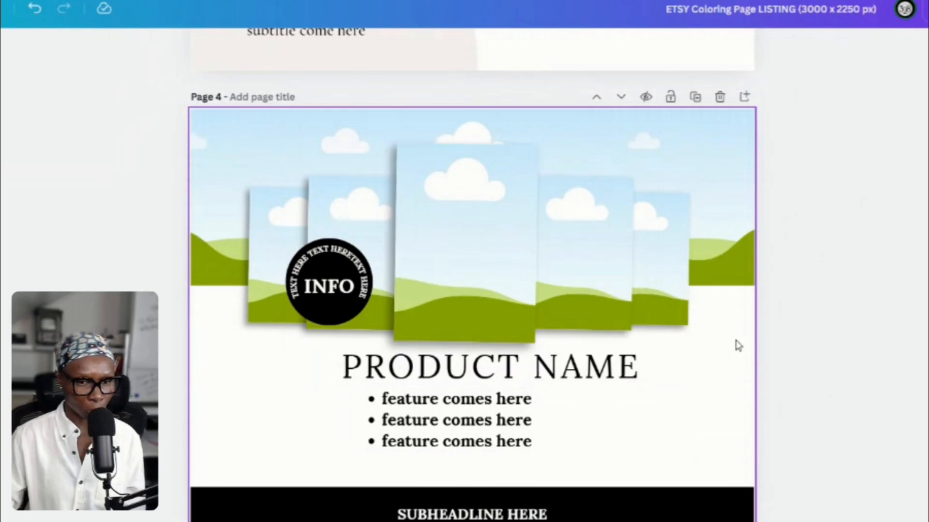
pyautogui.scroll(-11, 891, 309)
pyautogui.scroll(-20, 891, 323)
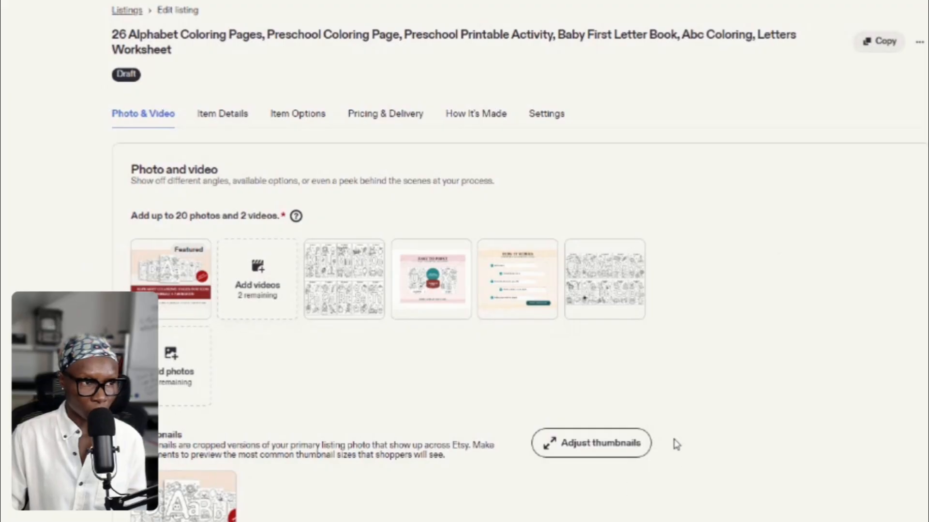
# Step: In the draft Etsy listing for the alphabet coloring pages, view each of the listing photos enlarged, then close the viewer
pyautogui.click(179, 290)
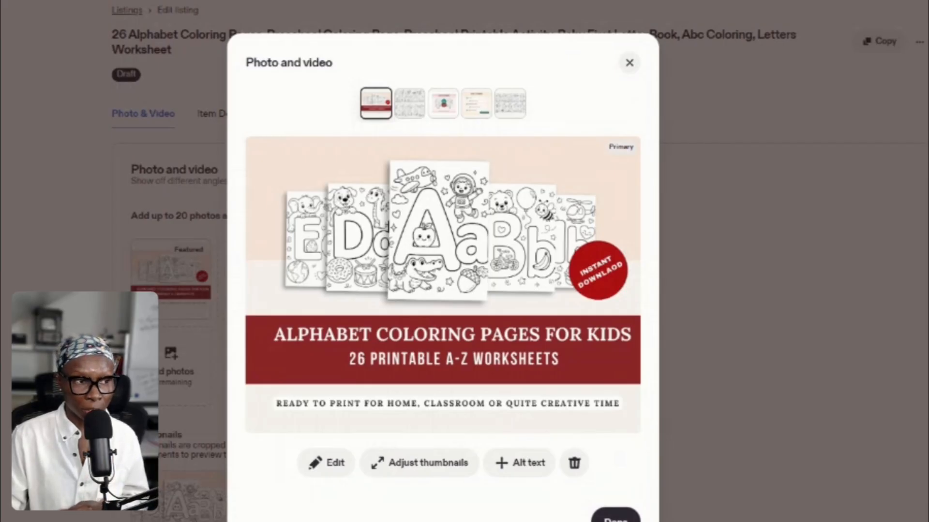
pyautogui.click(409, 107)
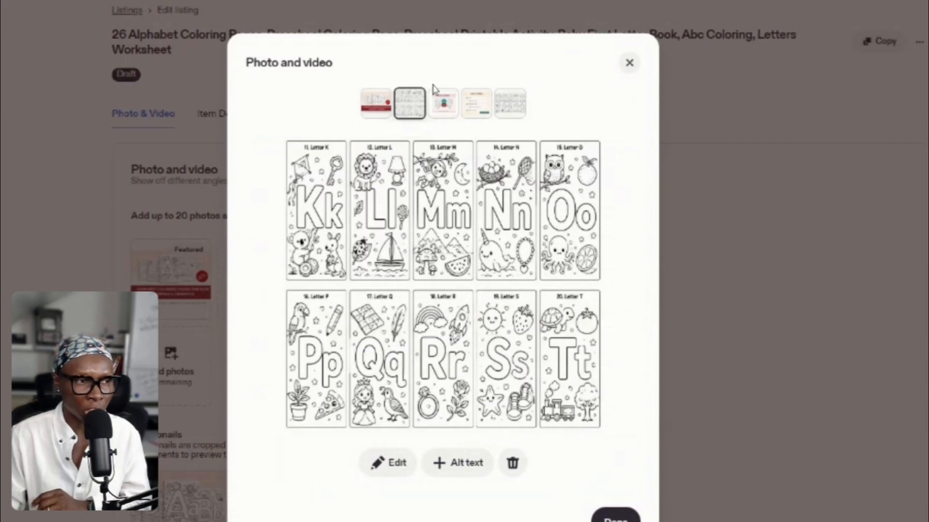
pyautogui.click(437, 110)
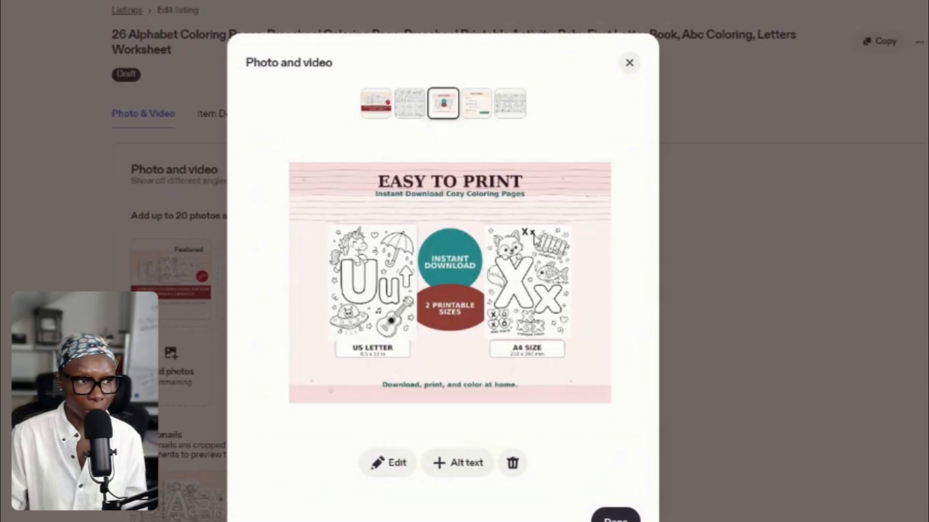
pyautogui.click(473, 105)
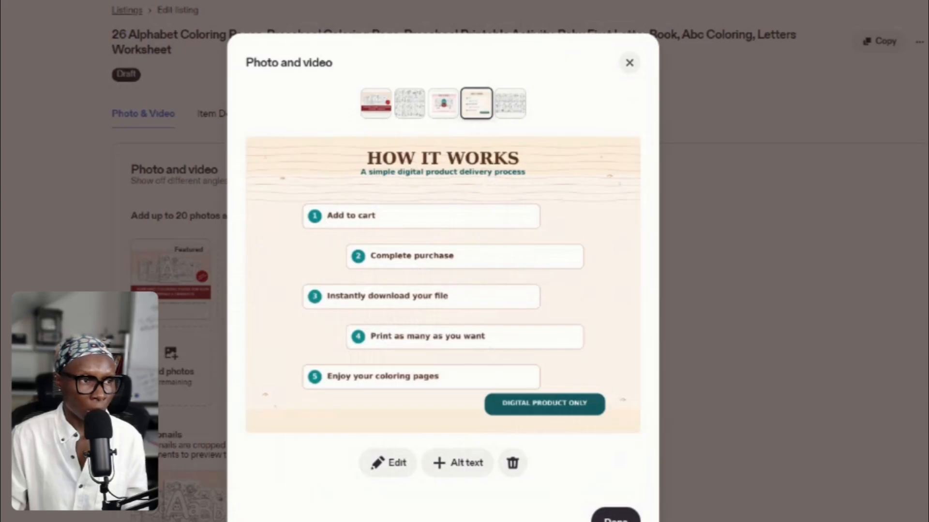
pyautogui.click(506, 109)
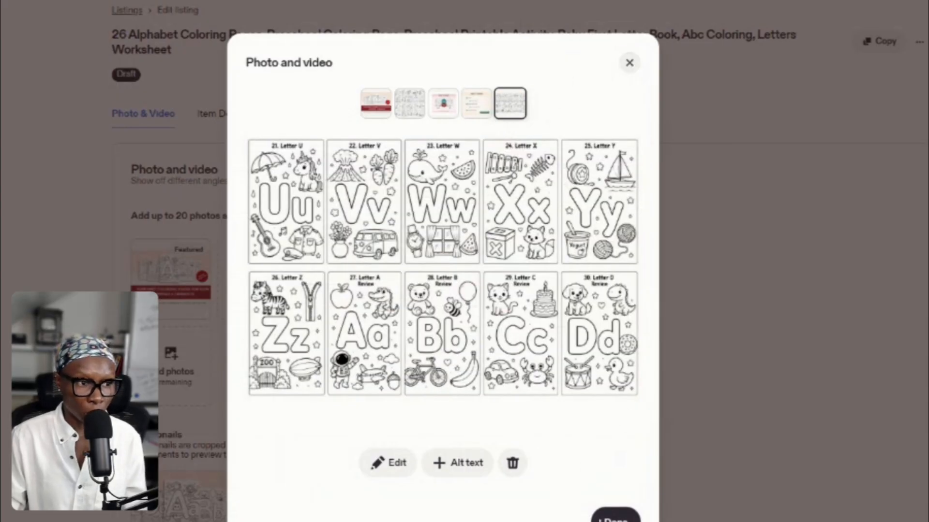
pyautogui.click(614, 516)
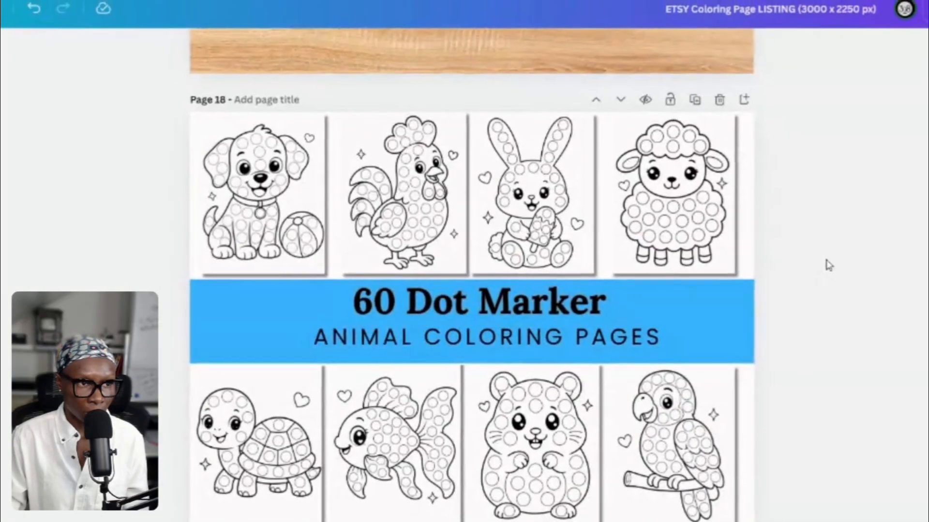
# Step: Switch to the Canva listing design and apply the Fun animation to the 60 Dot Marker page (page 18)
pyautogui.scroll(-3, 828, 265)
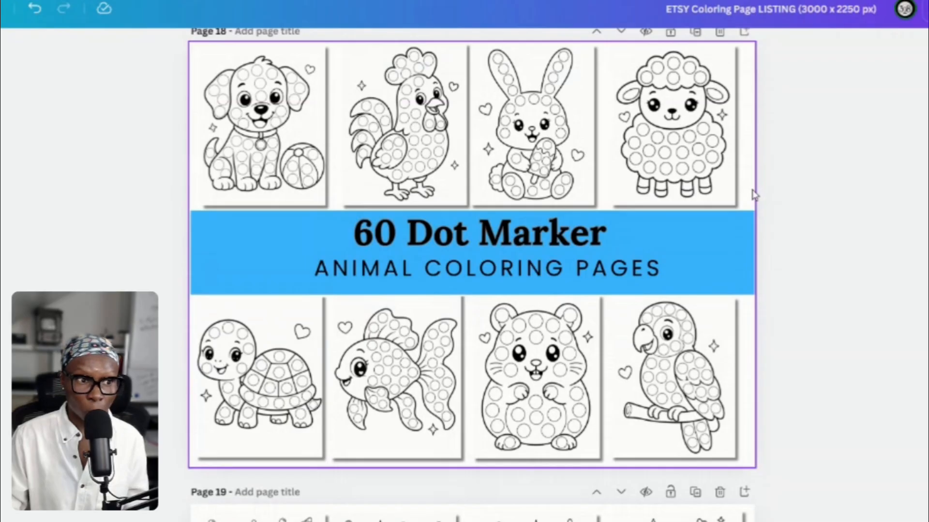
pyautogui.scroll(3, 748, 198)
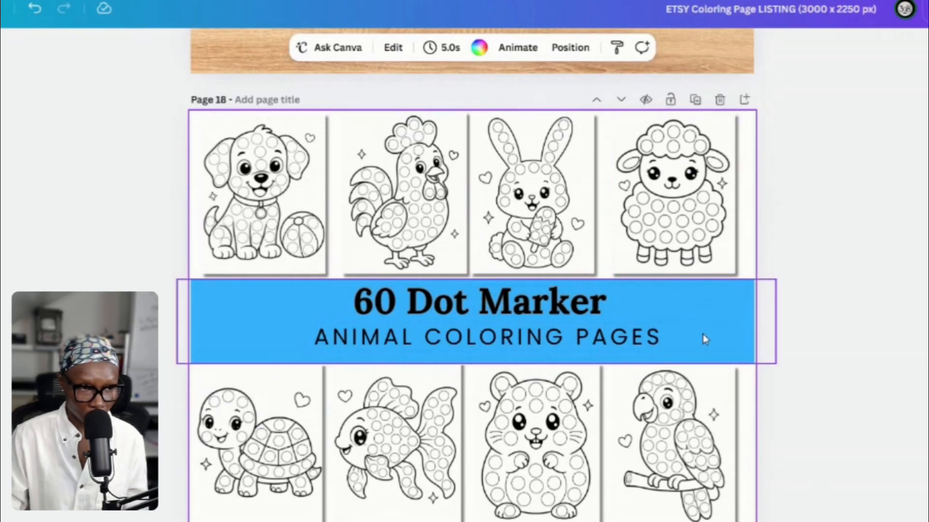
pyautogui.click(755, 152)
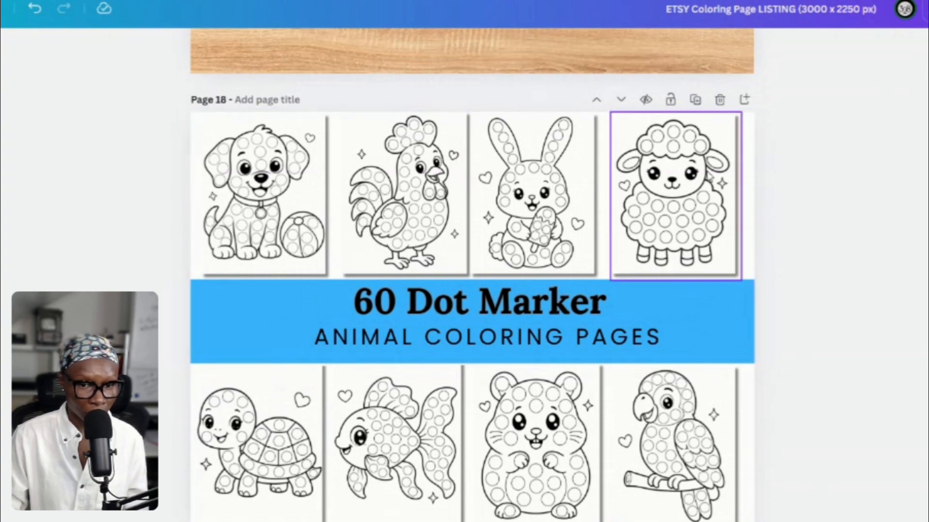
pyautogui.click(745, 166)
pyautogui.click(517, 49)
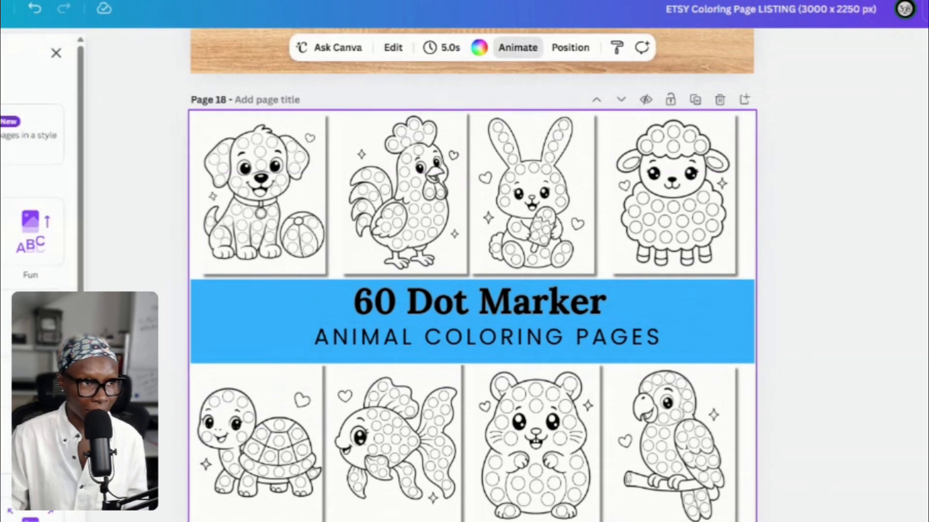
pyautogui.click(31, 232)
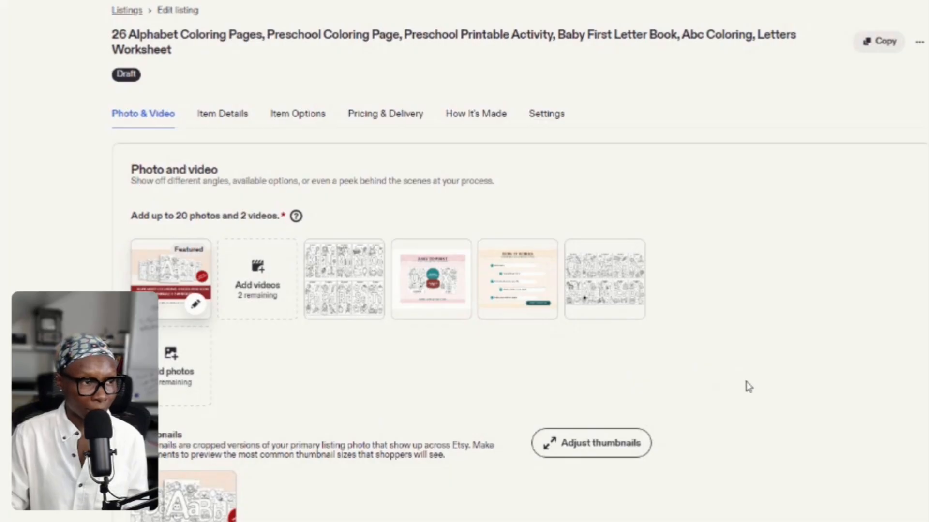
# Step: Return to the draft Etsy listing, go to its digital files and start adding a file
pyautogui.scroll(-2, 377, 403)
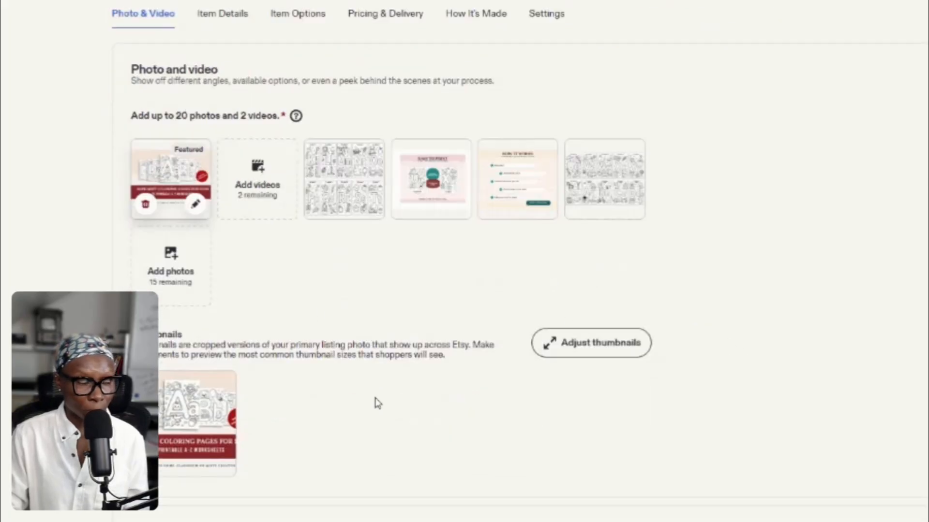
pyautogui.scroll(-10, 377, 403)
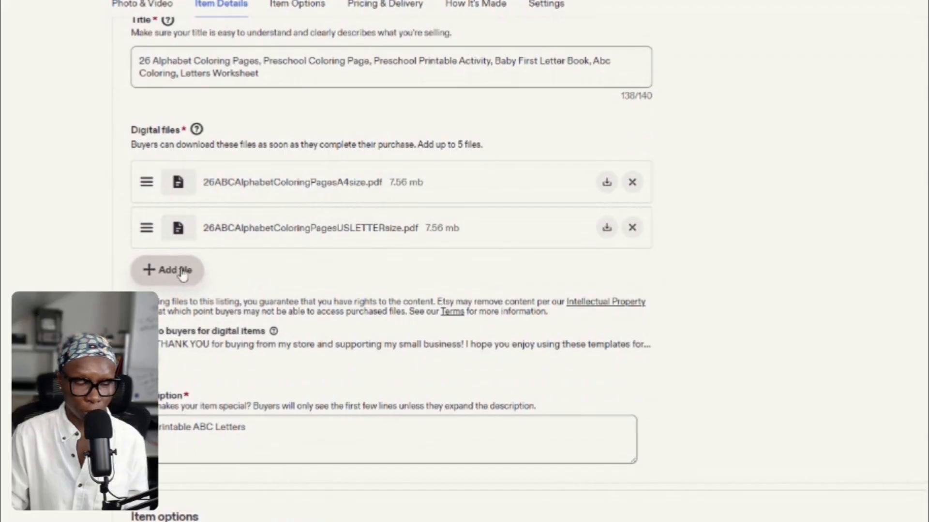
pyautogui.click(182, 274)
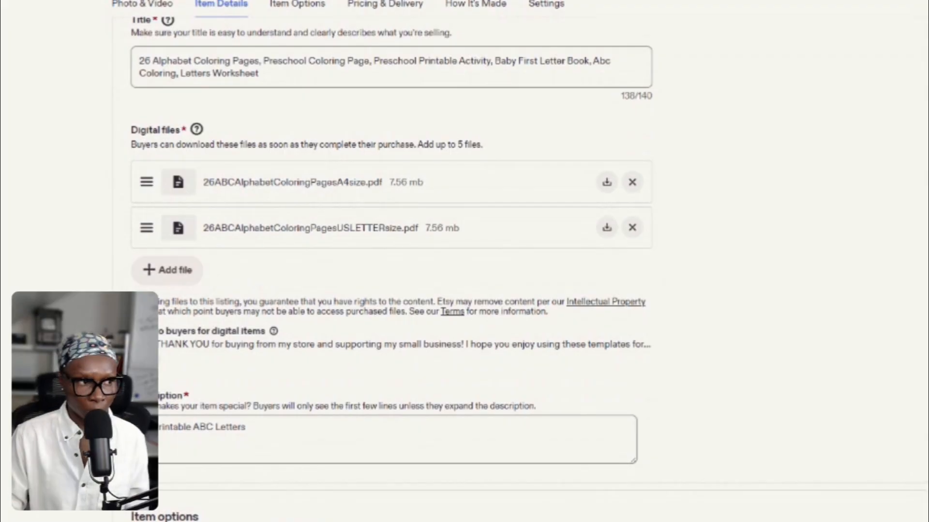
pyautogui.click(173, 279)
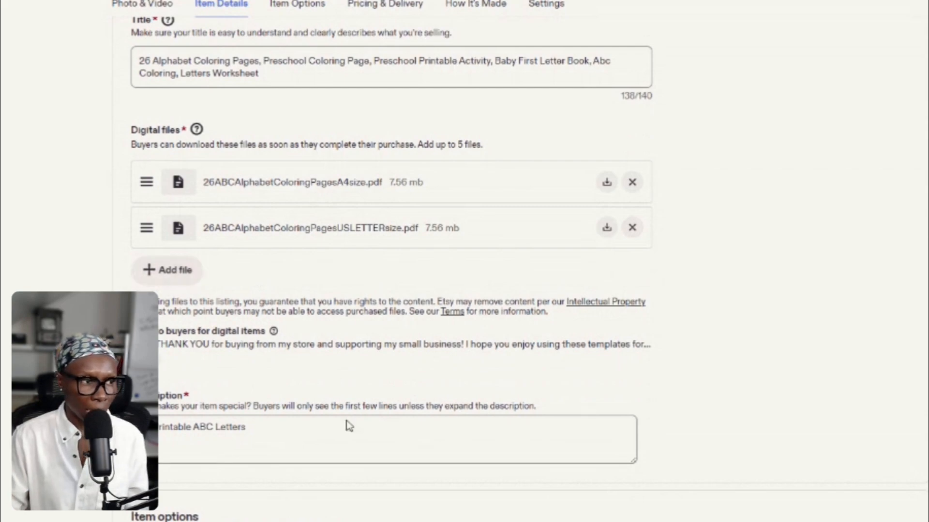
# Step: Review the draft listing's title and read through its description text
pyautogui.scroll(3, 346, 426)
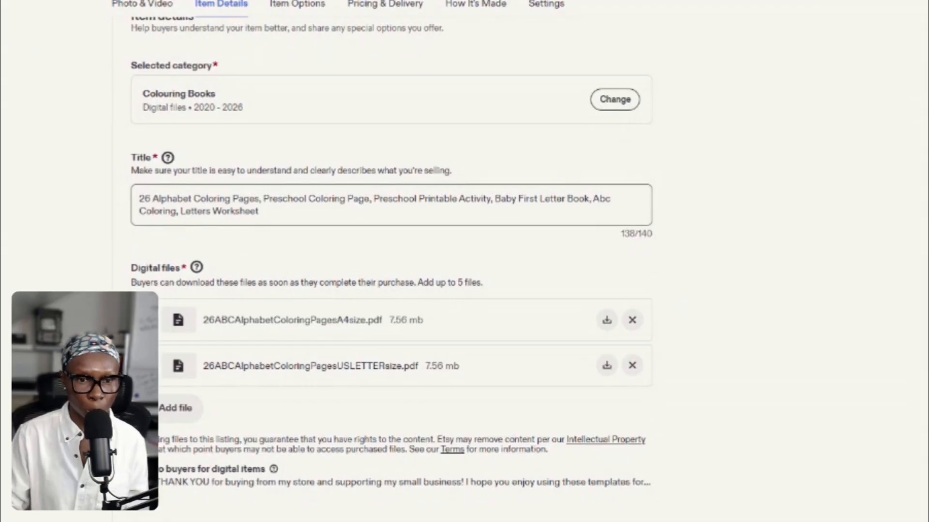
pyautogui.click(353, 199)
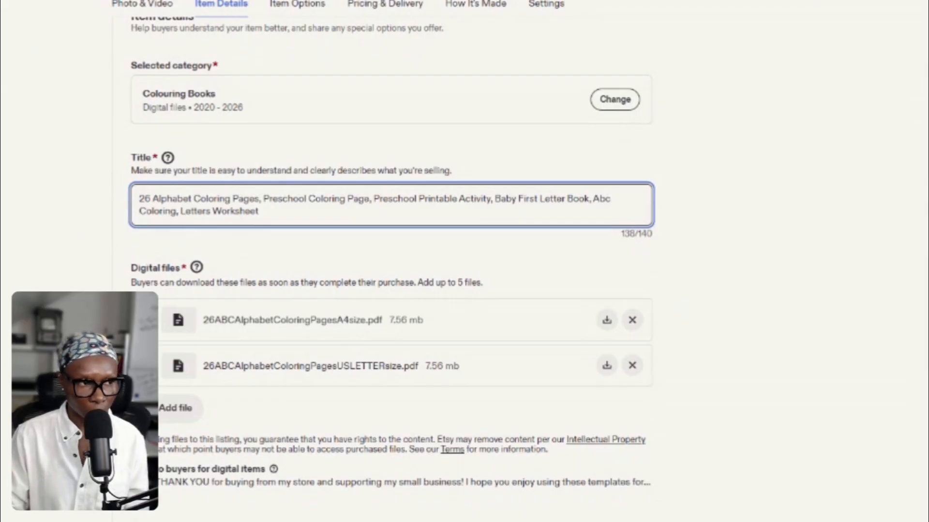
pyautogui.scroll(-2, 390, 261)
pyautogui.scroll(-6, 484, 276)
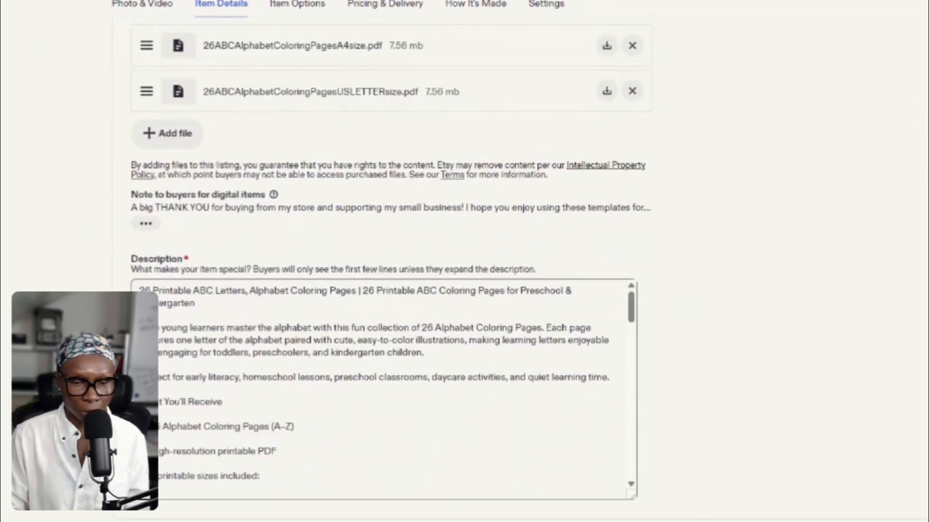
pyautogui.scroll(-3, 381, 389)
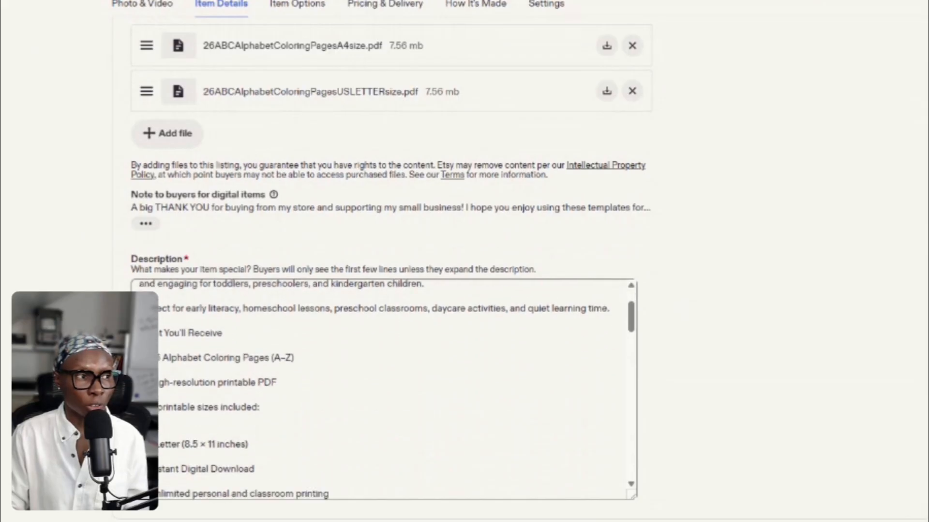
pyautogui.scroll(3, 381, 389)
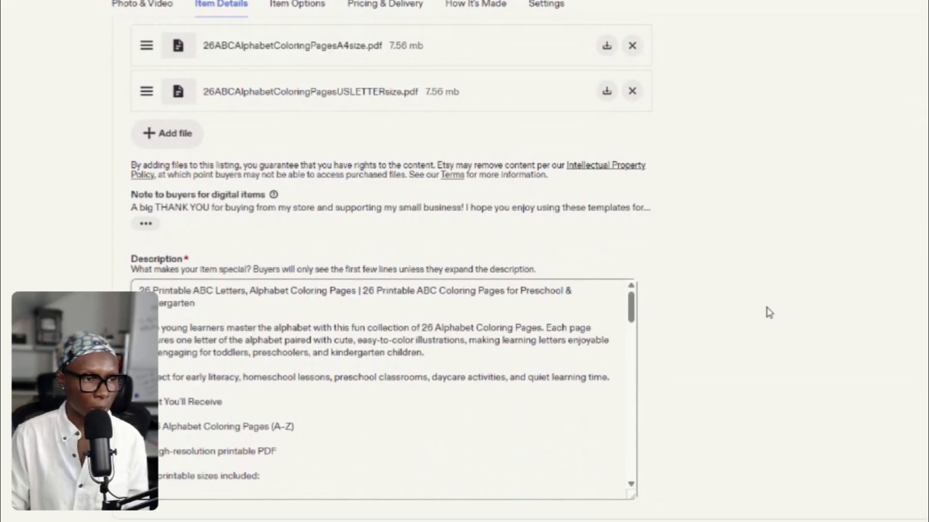
pyautogui.scroll(-4, 769, 312)
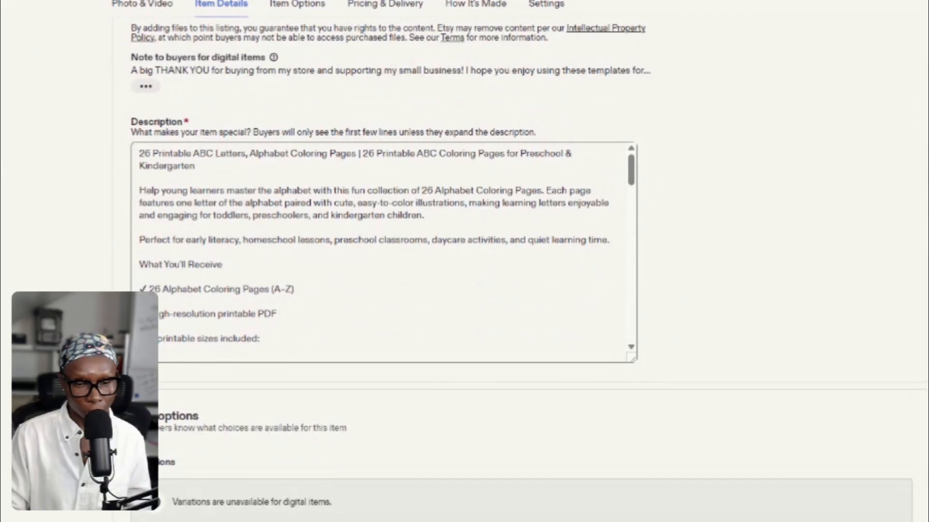
pyautogui.scroll(-3, 382, 252)
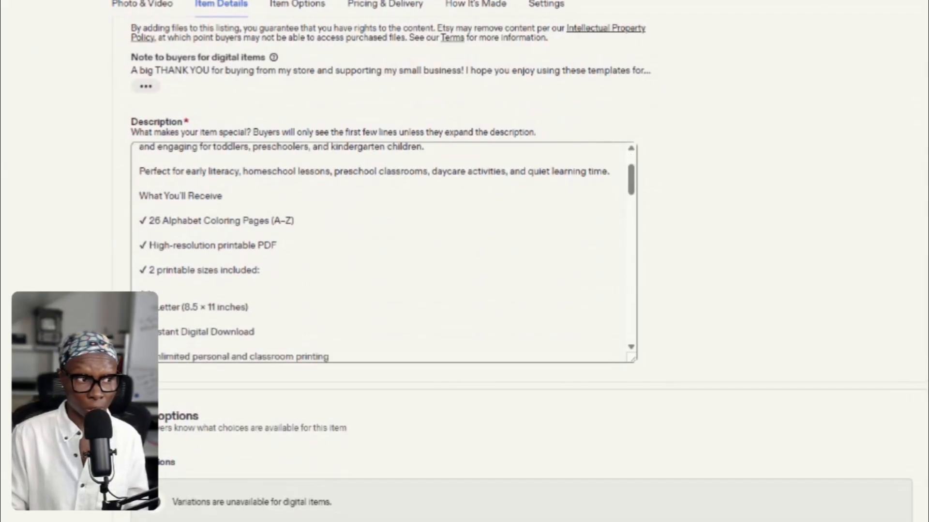
pyautogui.scroll(-10, 382, 251)
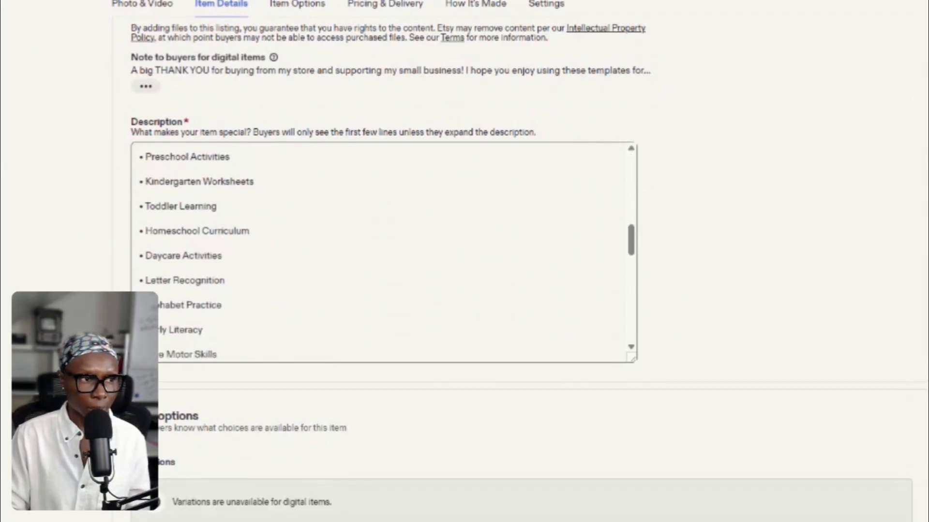
pyautogui.scroll(-1, 543, 366)
# Step: Examine the search tags entered in the listing's attributes
pyautogui.scroll(-7, 543, 366)
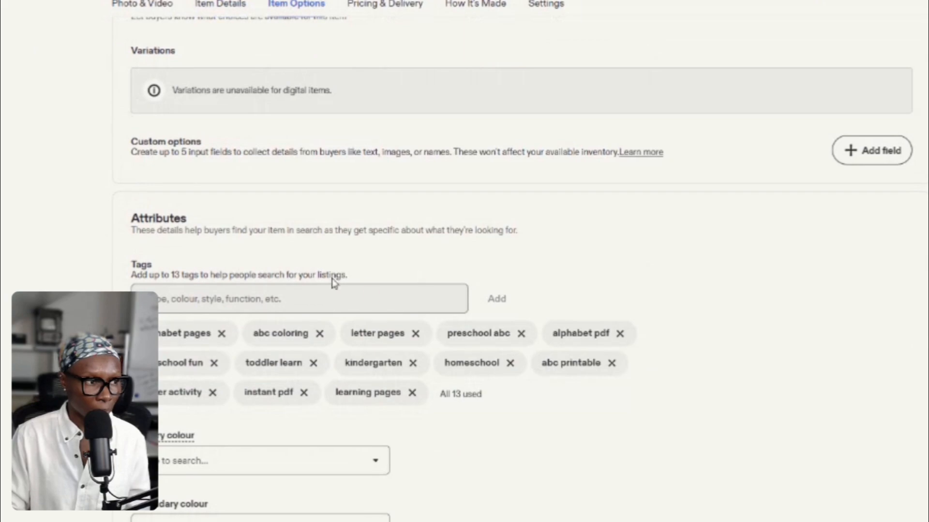
pyautogui.scroll(-1, 732, 410)
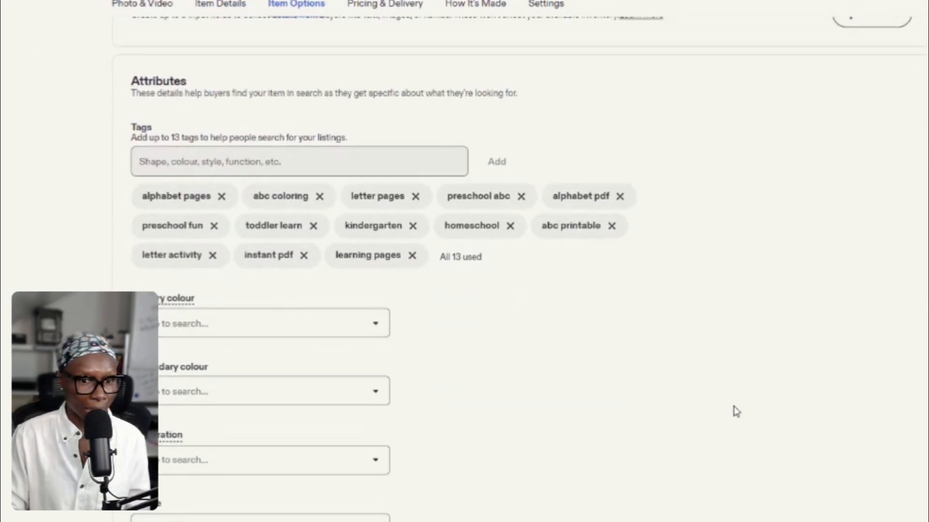
pyautogui.scroll(1, 734, 410)
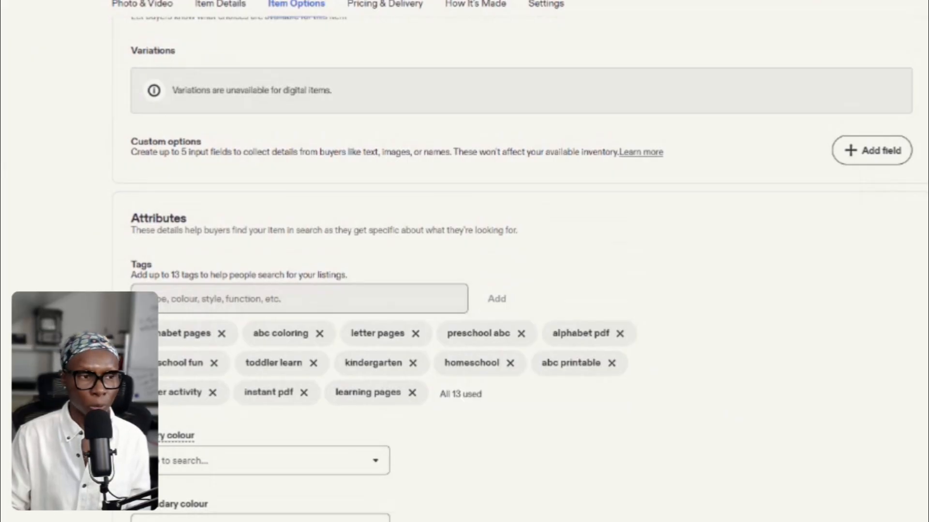
# Step: Go back to the listing's photo and video section to review the photos and thumbnail
pyautogui.scroll(10, 743, 408)
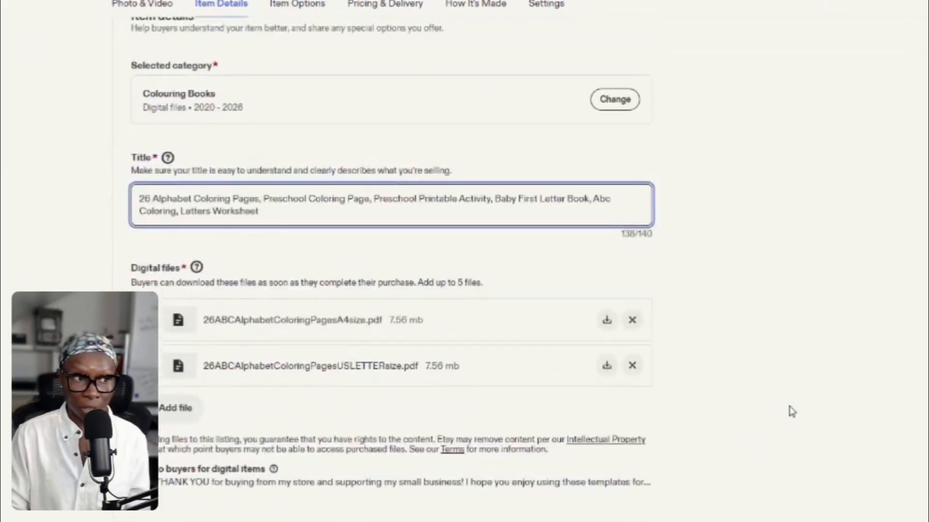
pyautogui.scroll(12, 791, 412)
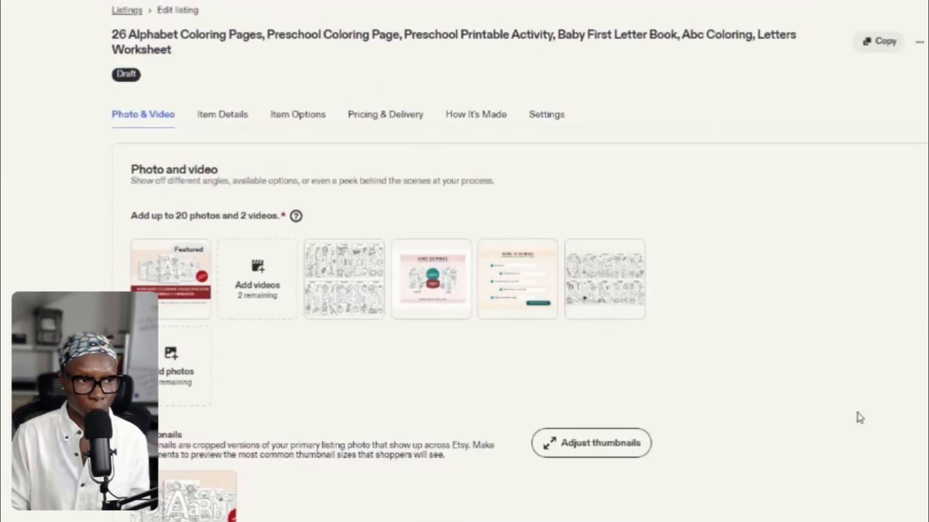
pyautogui.scroll(-1, 859, 418)
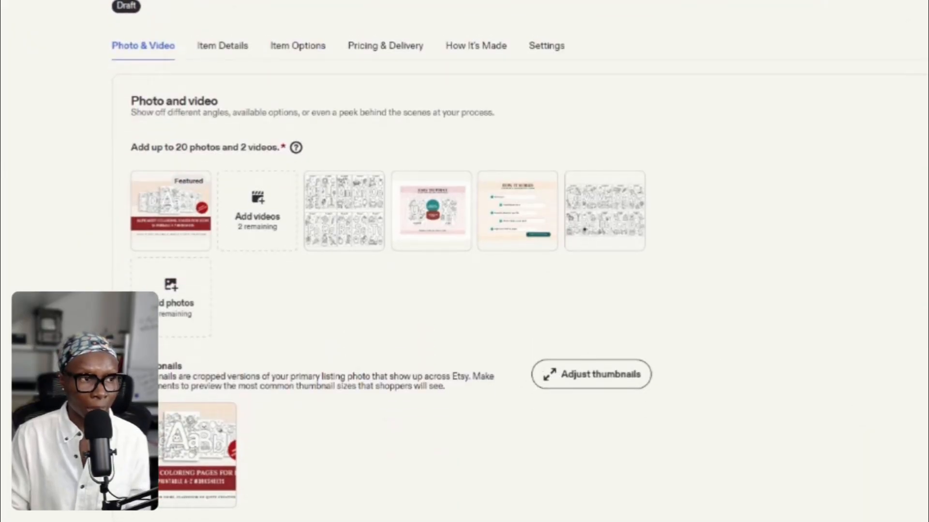